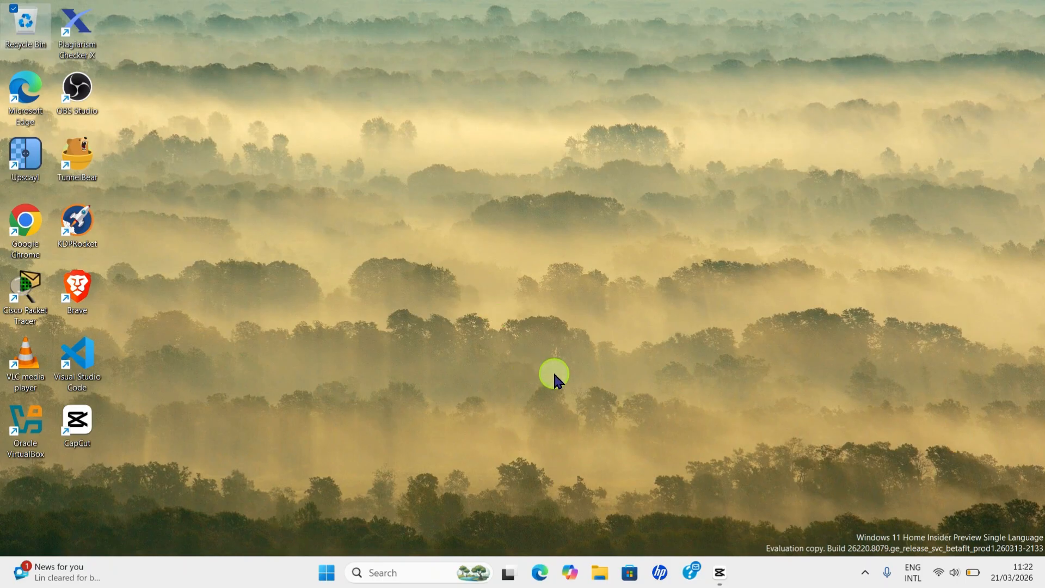
Open File Explorer and go to the Documents folder.
{"action": "left_click", "coordinate": [599, 573]}
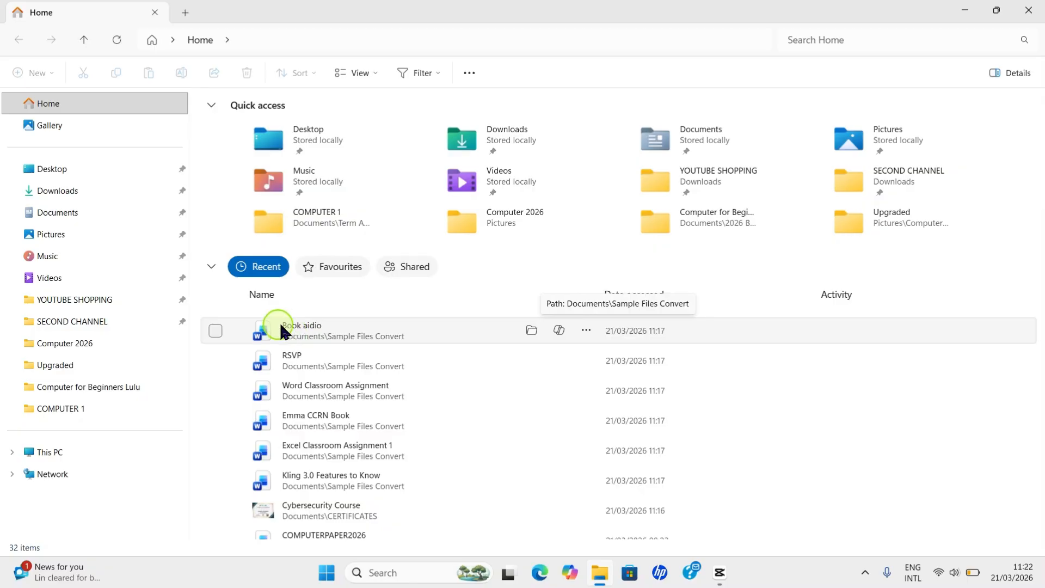
{"action": "left_click", "coordinate": [65, 216]}
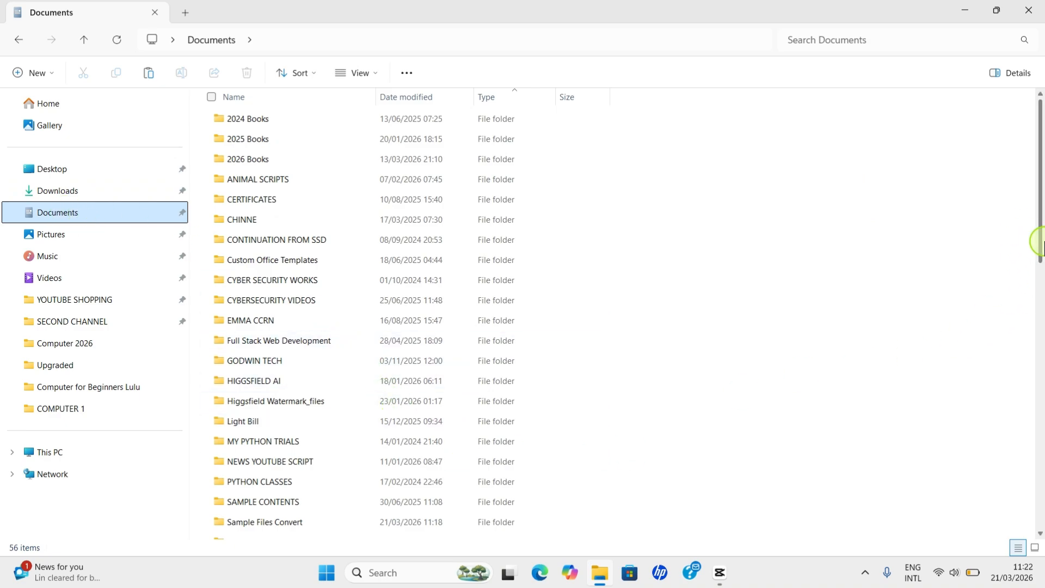
Select the four PDF files in Documents together, and clear that selection.
{"action": "left_click_drag", "start_coordinate": [1040, 245], "coordinate": [1011, 410]}
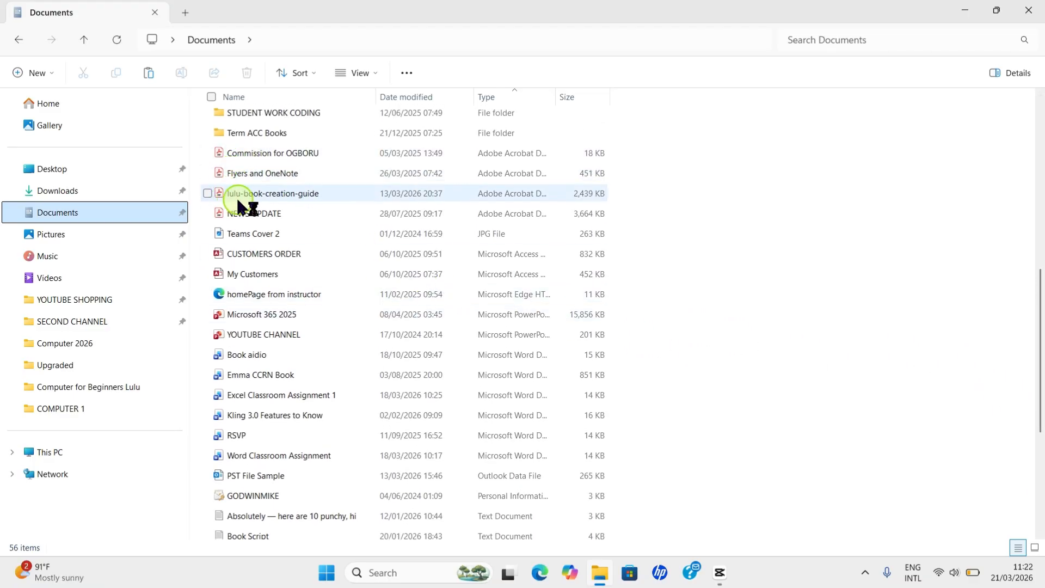
{"action": "left_click", "coordinate": [241, 157]}
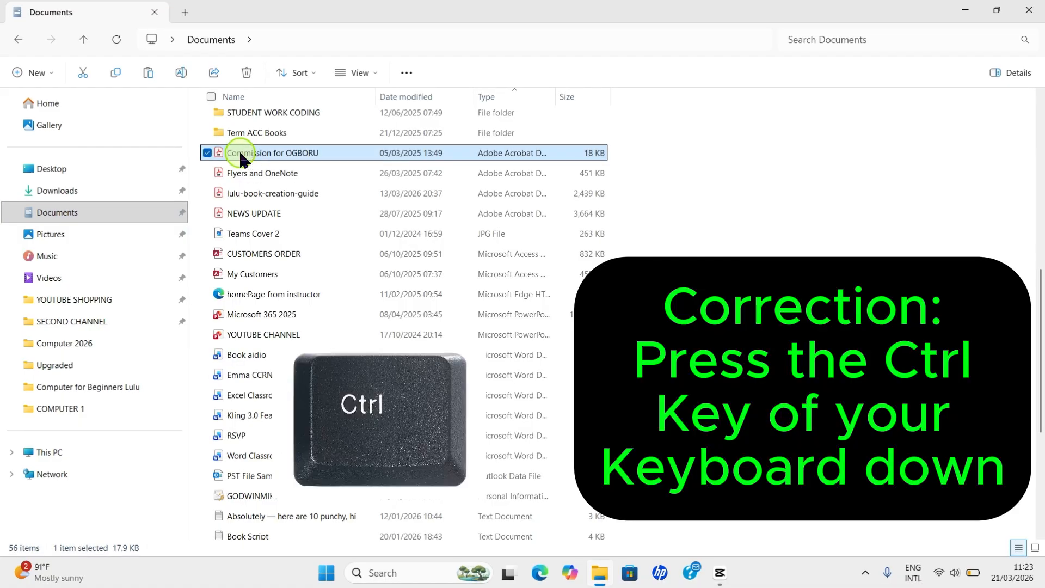
{"action": "left_click", "coordinate": [238, 170], "text": "ctrl"}
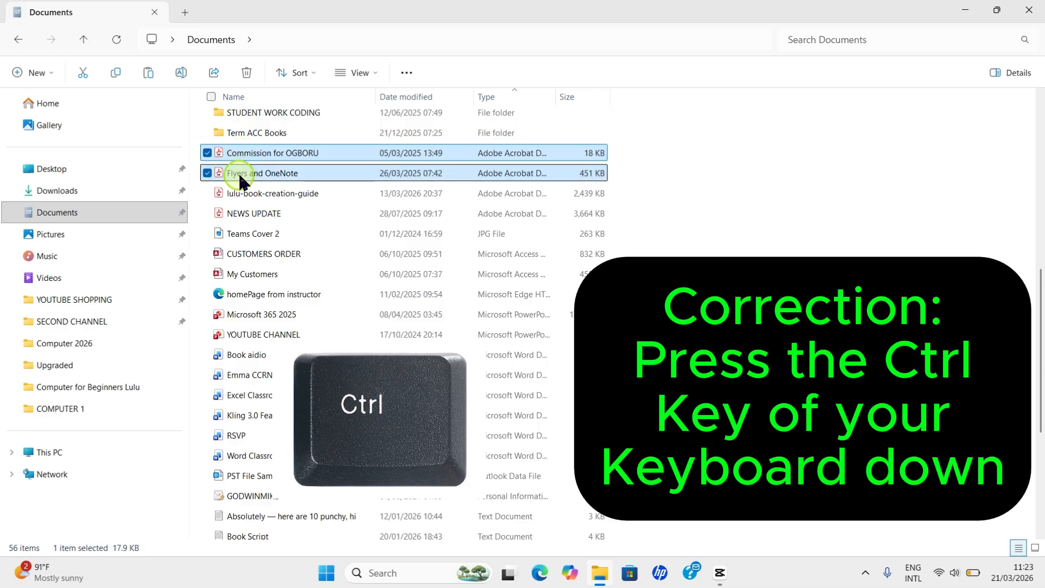
{"action": "left_click", "coordinate": [235, 187], "text": "ctrl"}
{"action": "left_click", "coordinate": [241, 211], "text": "ctrl"}
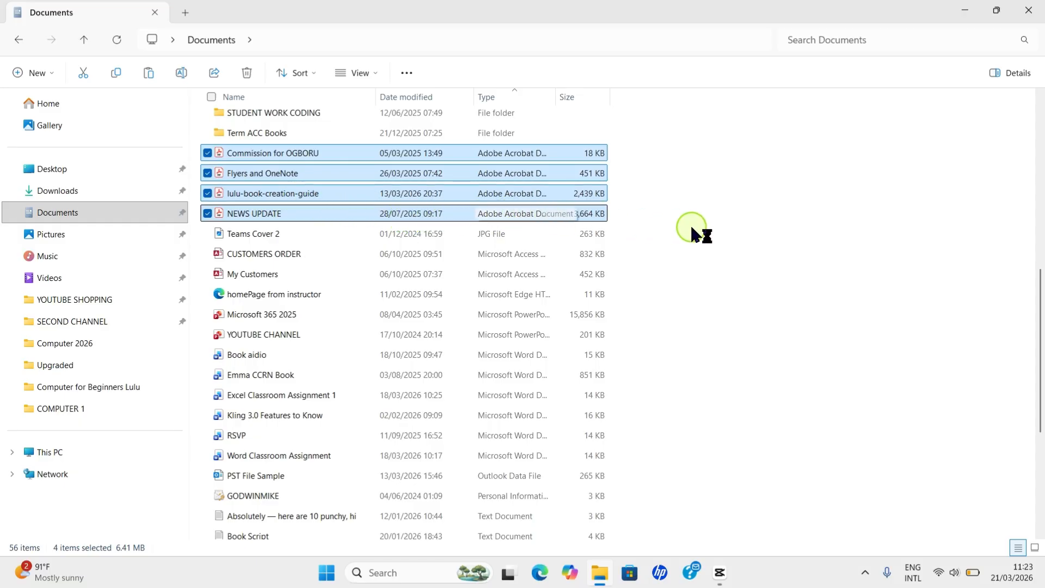
{"action": "left_click", "coordinate": [815, 248]}
Compress all six Word documents in the Sample Files Convert folder into a single ZIP file.
{"action": "scroll", "coordinate": [822, 275], "scroll_direction": "up", "scroll_amount": 4}
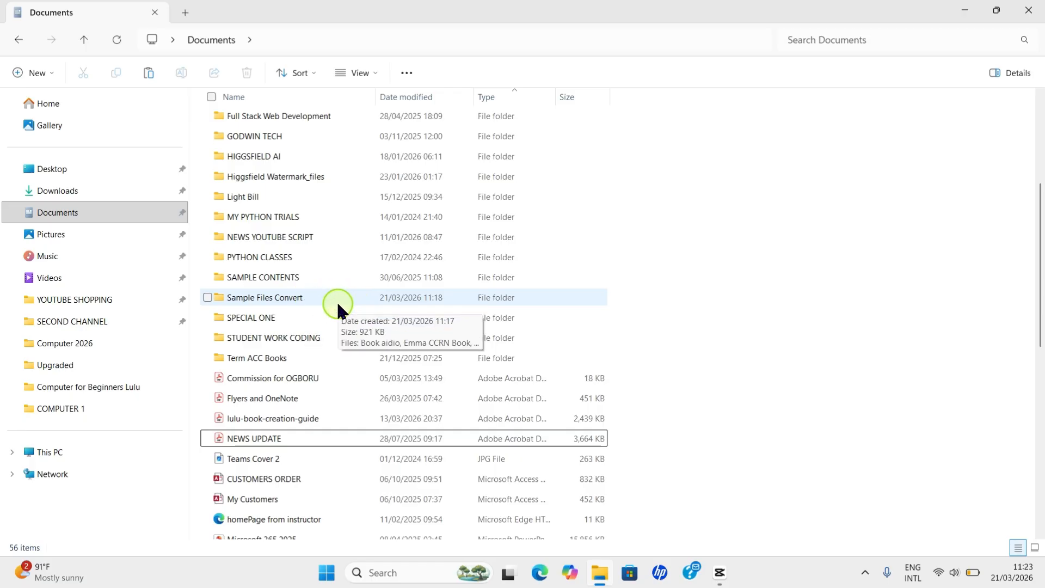
{"action": "double_click", "coordinate": [292, 299]}
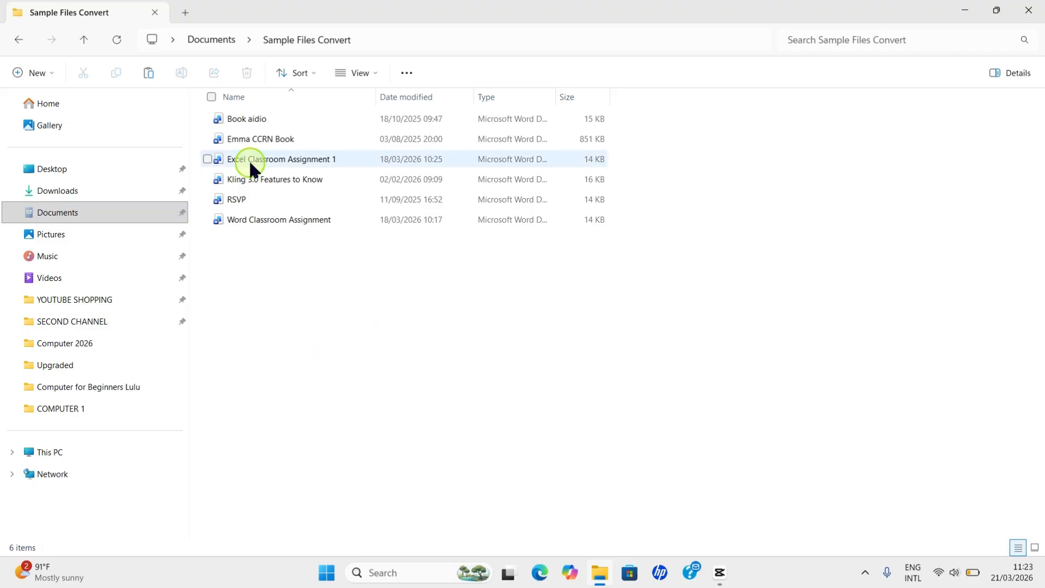
{"action": "left_click", "coordinate": [236, 123]}
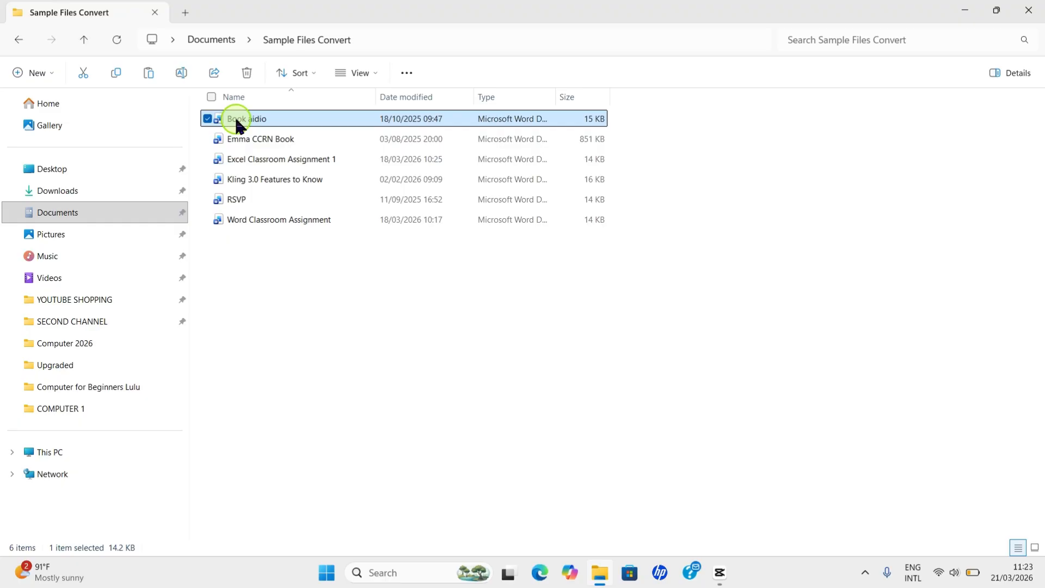
{"action": "left_click", "coordinate": [245, 136], "text": "ctrl"}
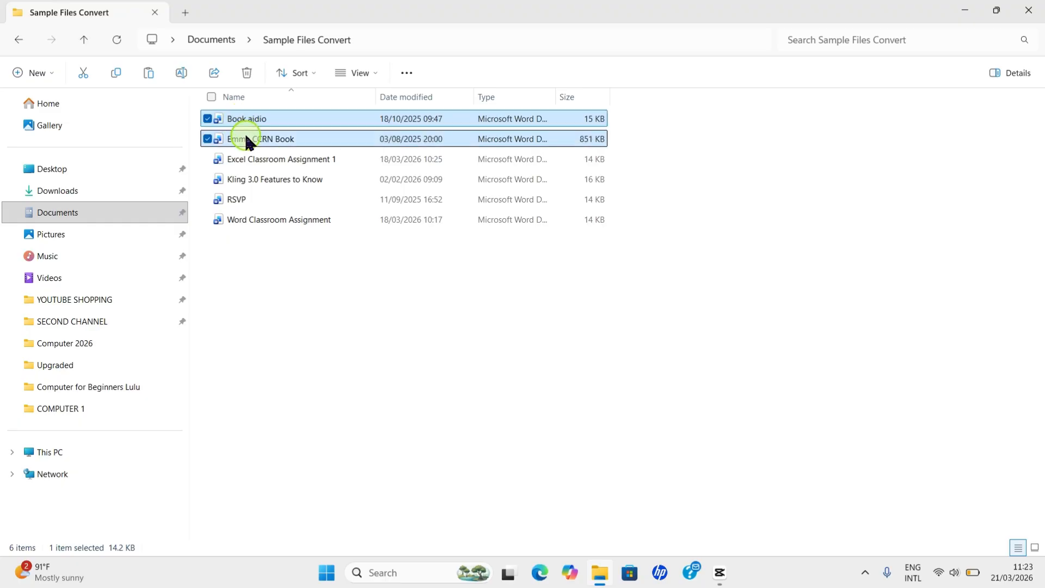
{"action": "left_click", "coordinate": [241, 159], "text": "ctrl"}
{"action": "left_click", "coordinate": [242, 179], "text": "ctrl"}
{"action": "left_click", "coordinate": [242, 199], "text": "ctrl"}
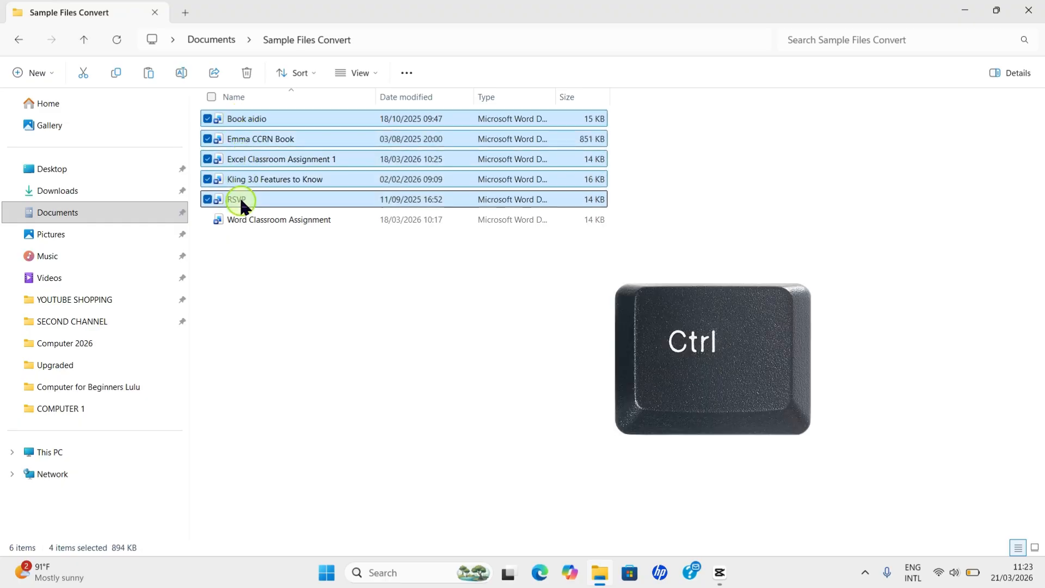
{"action": "left_click", "coordinate": [242, 219], "text": "ctrl"}
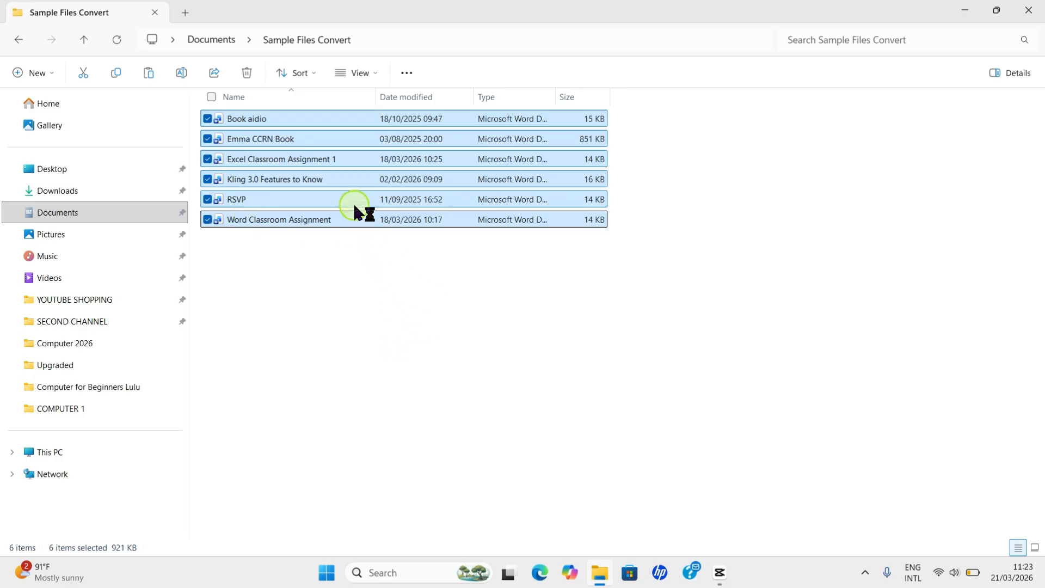
{"action": "right_click", "coordinate": [314, 160]}
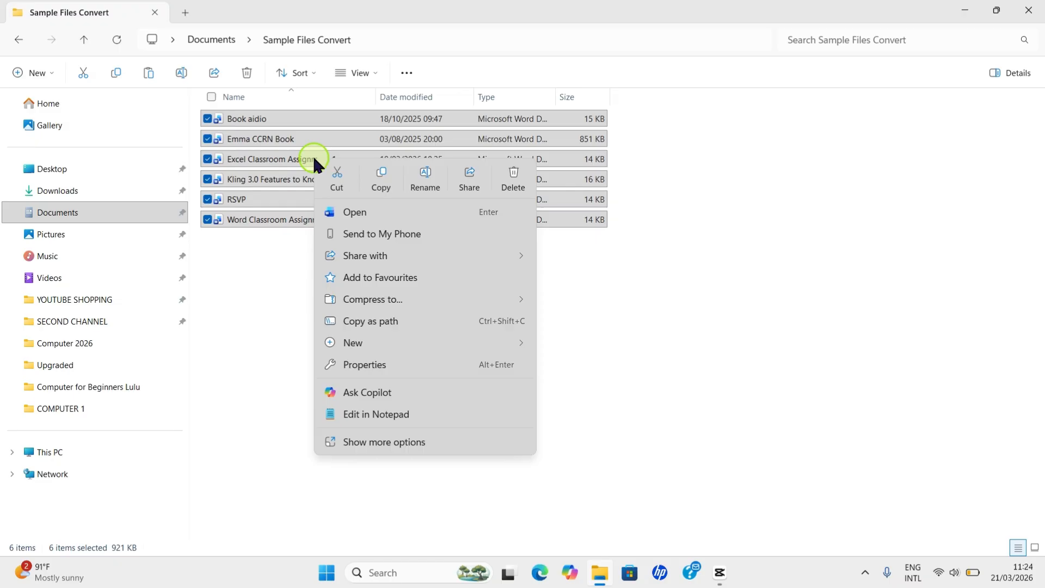
{"action": "mouse_move", "coordinate": [437, 306]}
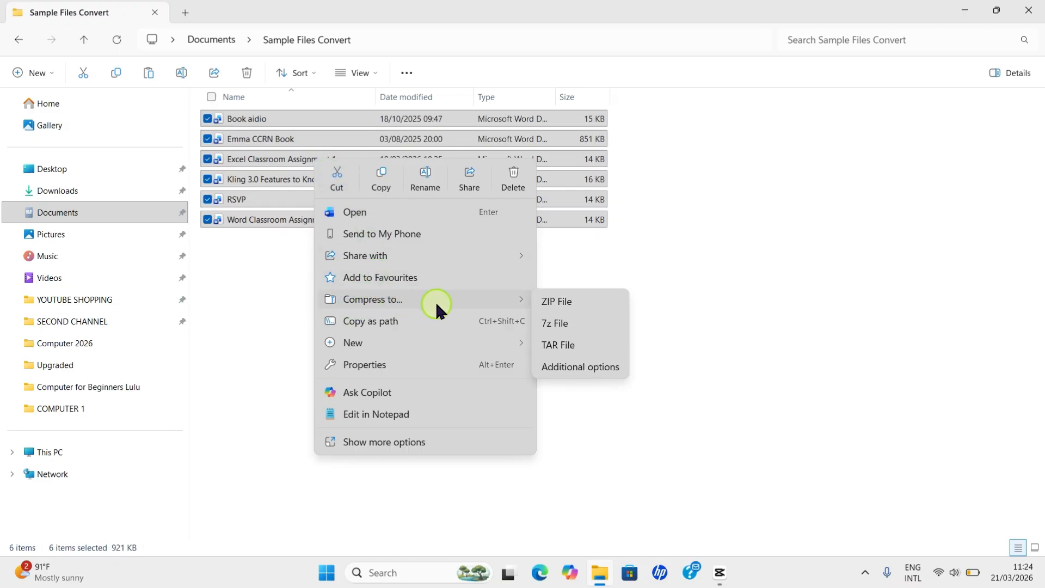
{"action": "left_click", "coordinate": [556, 304]}
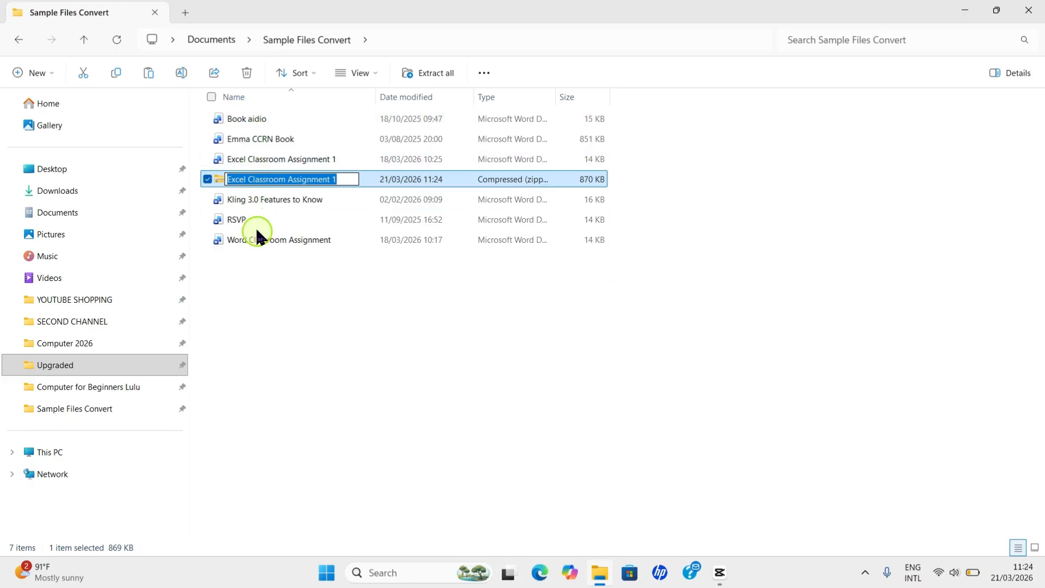
Name the new ZIP archive "Zip file 1" and leave it deselected.
{"action": "left_click", "coordinate": [344, 179]}
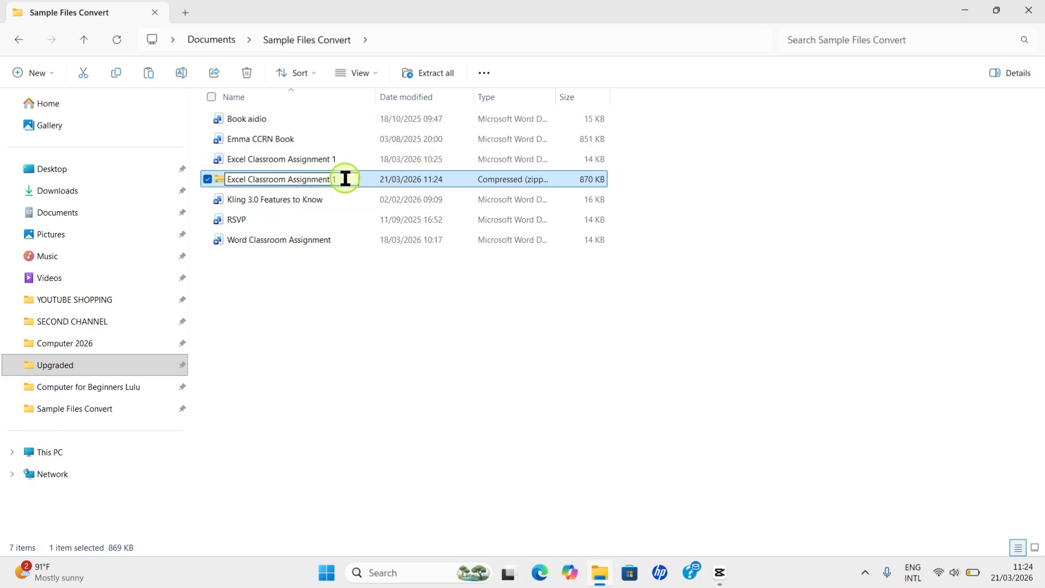
{"action": "key", "text": "BackSpace"}
{"action": "key", "text": "BackSpace"}
{"action": "key", "text": "BackSpace"}
{"action": "key", "text": "BackSpace"}
{"action": "key", "text": "BackSpace"}
{"action": "key", "text": "BackSpace"}
{"action": "key", "text": "BackSpace"}
{"action": "key", "text": "BackSpace"}
{"action": "key", "text": "BackSpace"}
{"action": "key", "text": "BackSpace"}
{"action": "key", "text": "BackSpace"}
{"action": "key", "text": "BackSpace"}
{"action": "key", "text": "BackSpace"}
{"action": "key", "text": "BackSpace"}
{"action": "key", "text": "BackSpace"}
{"action": "key", "text": "BackSpace"}
{"action": "key", "text": "BackSpace"}
{"action": "key", "text": "BackSpace"}
{"action": "key", "text": "BackSpace"}
{"action": "key", "text": "BackSpace"}
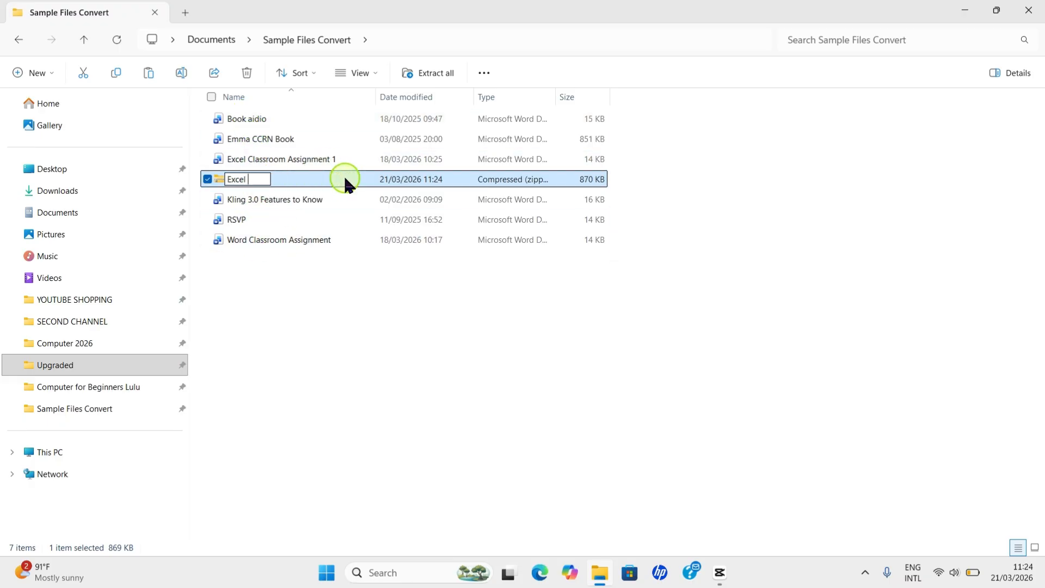
{"action": "type", "text": "Zip file 1"}
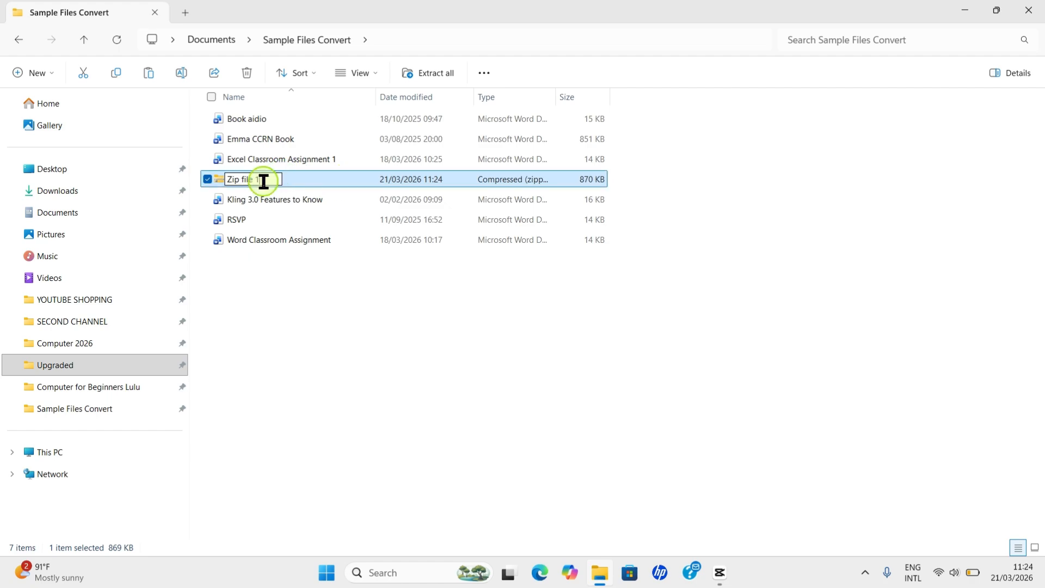
{"action": "key", "text": "Return"}
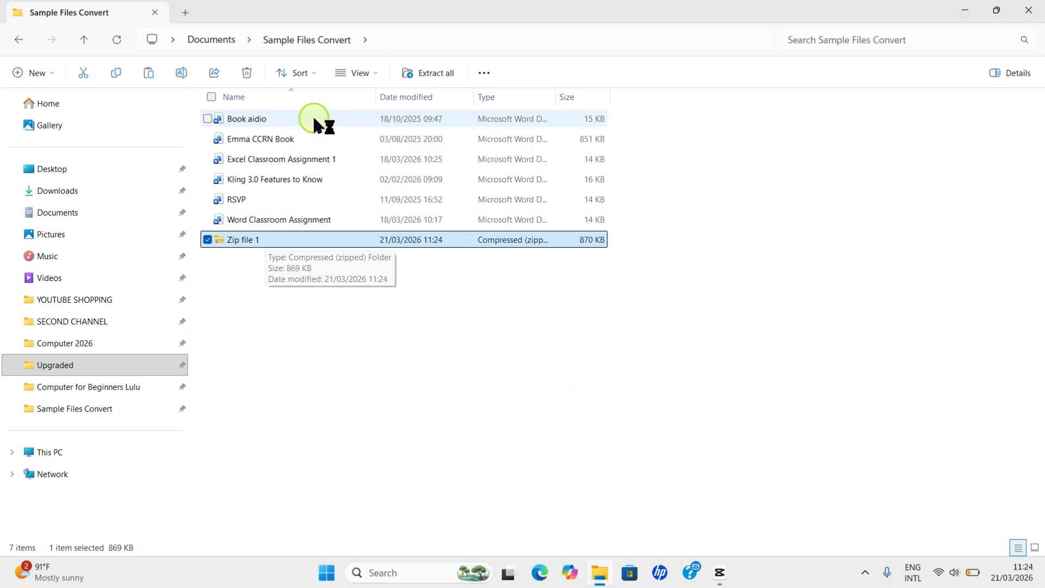
{"action": "left_click", "coordinate": [360, 324]}
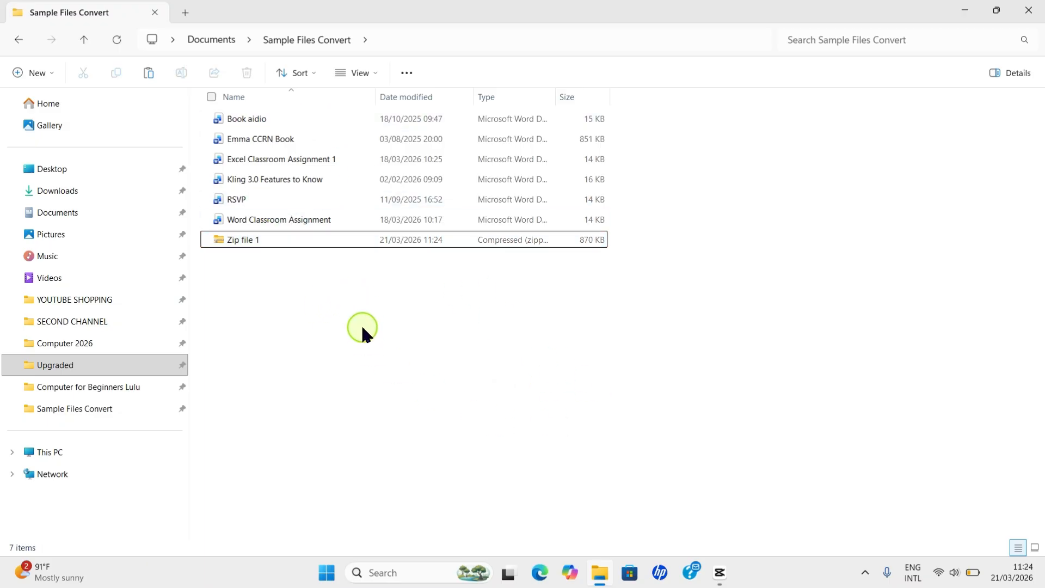
Examine the contents of the Zip file 1 archive and return to the Sample Files Convert folder.
{"action": "double_click", "coordinate": [280, 240]}
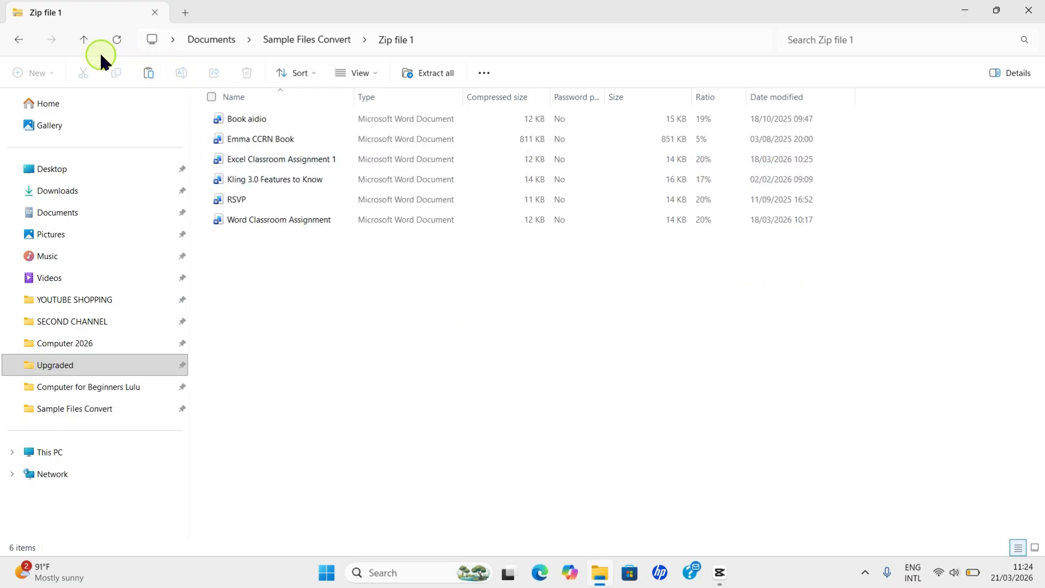
{"action": "left_click", "coordinate": [19, 43]}
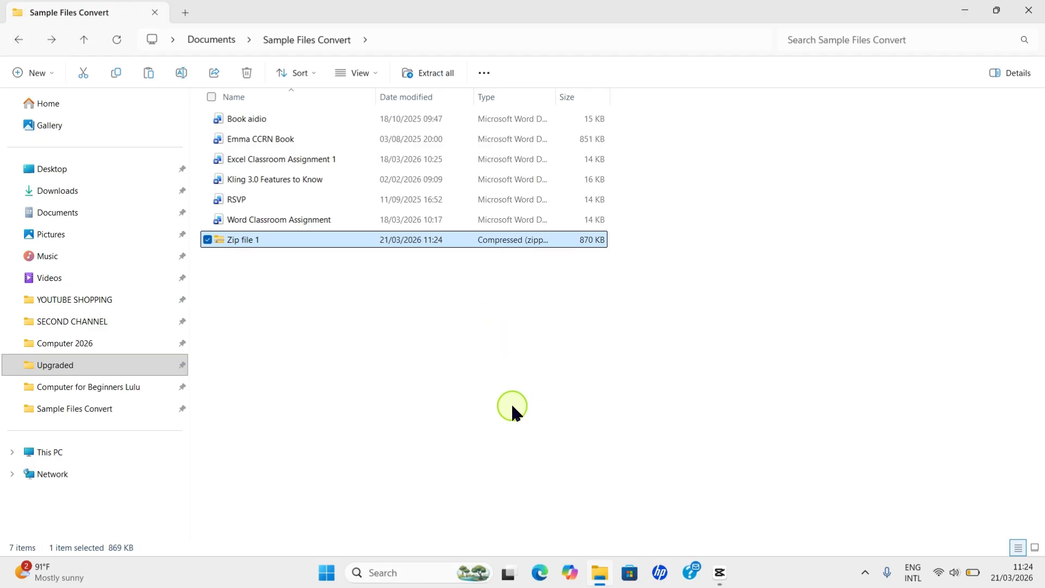
{"action": "left_click", "coordinate": [467, 384]}
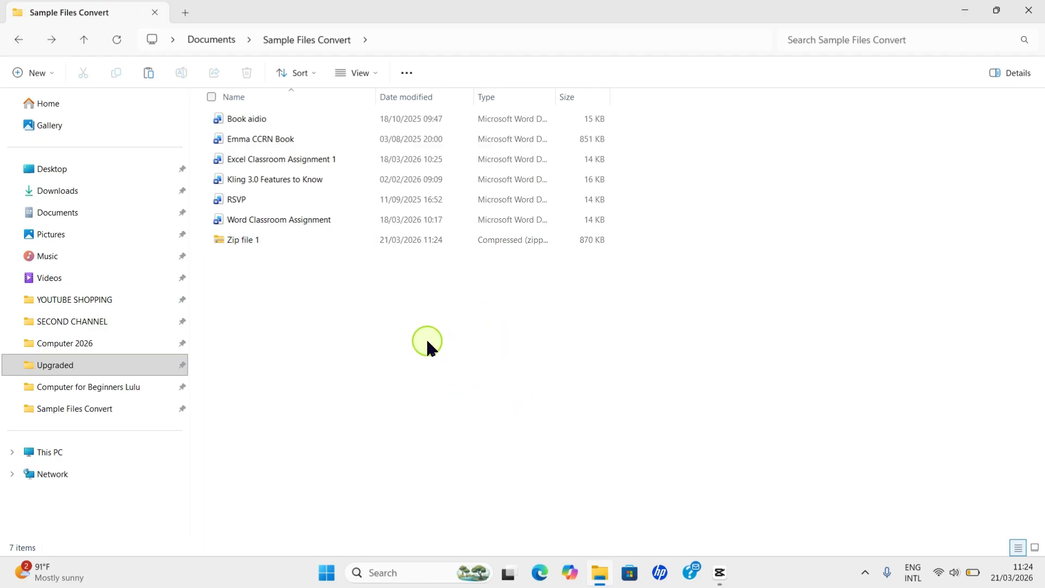
Compress the six Word documents, from Book aidio to Word Classroom Assignment, into a single 7z file.
{"action": "left_click", "coordinate": [252, 119]}
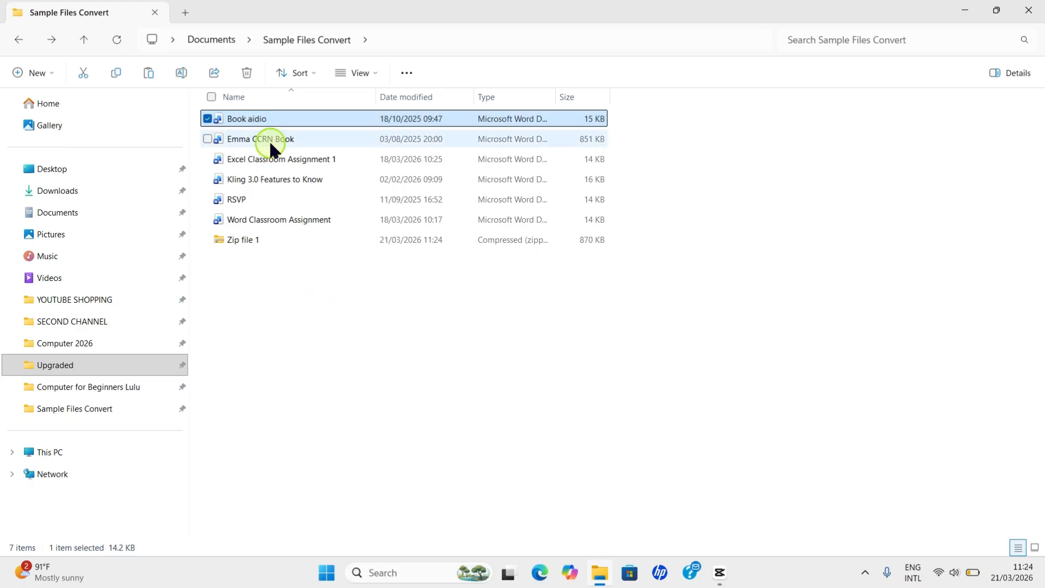
{"action": "left_click", "coordinate": [267, 138], "text": "ctrl"}
{"action": "left_click", "coordinate": [261, 159], "text": "ctrl"}
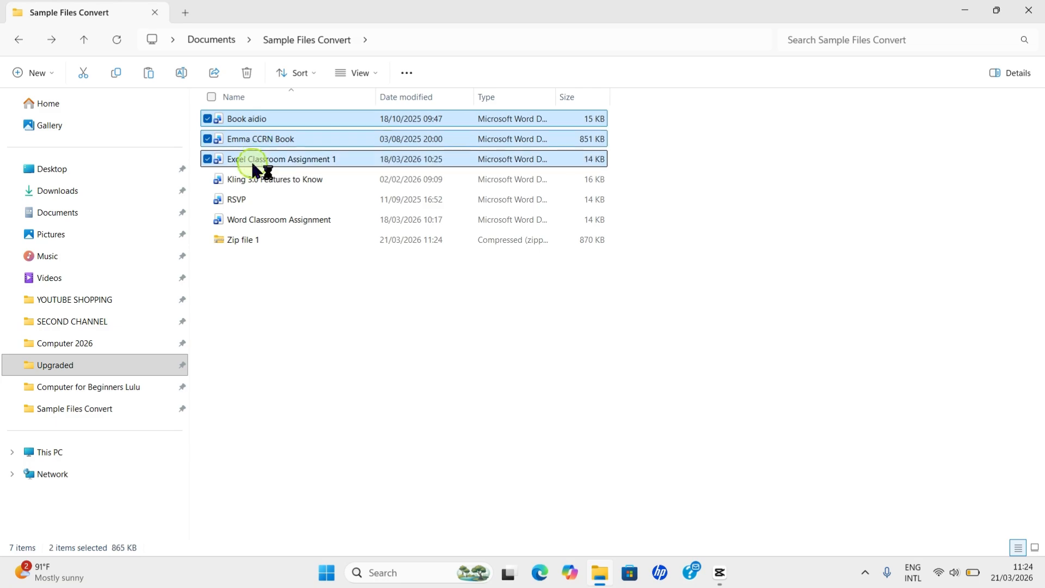
{"action": "left_click", "coordinate": [255, 182], "text": "ctrl"}
{"action": "left_click", "coordinate": [241, 198], "text": "ctrl"}
{"action": "left_click", "coordinate": [248, 216], "text": "ctrl"}
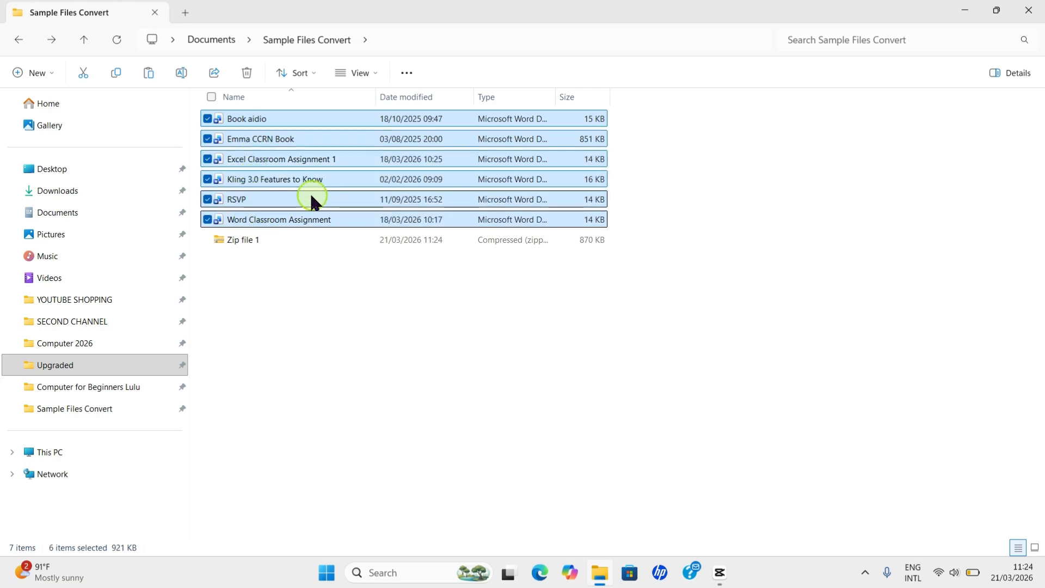
{"action": "right_click", "coordinate": [335, 174]}
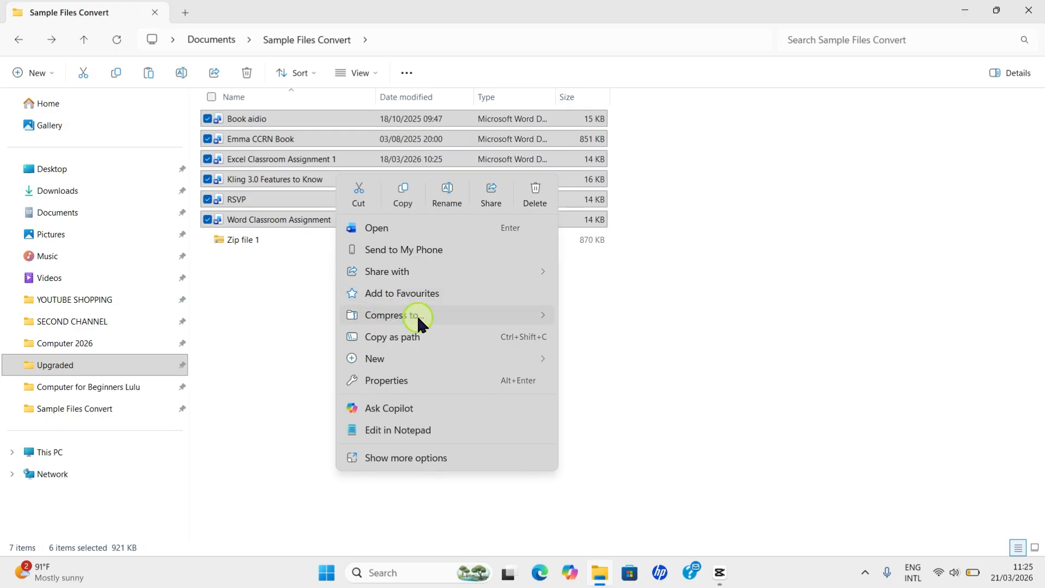
{"action": "mouse_move", "coordinate": [455, 322]}
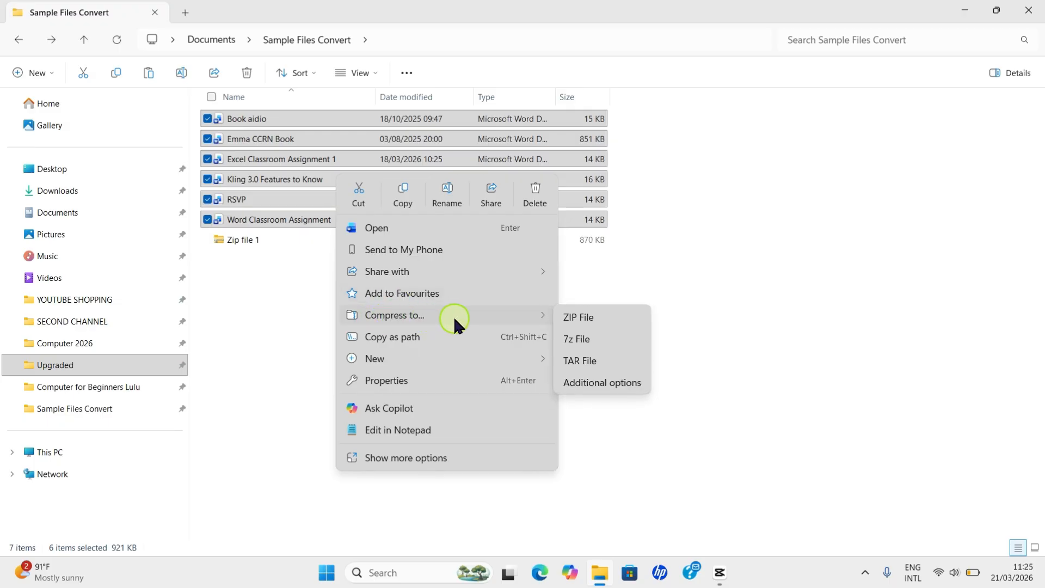
{"action": "left_click", "coordinate": [590, 340]}
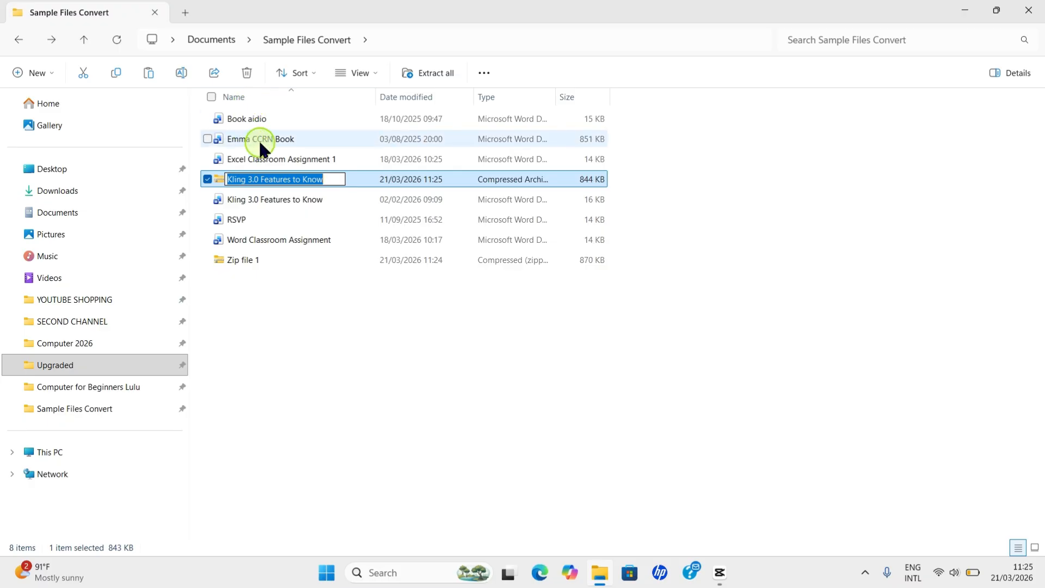
Name the new 7z archive "7Z Sample".
{"action": "left_click", "coordinate": [330, 177]}
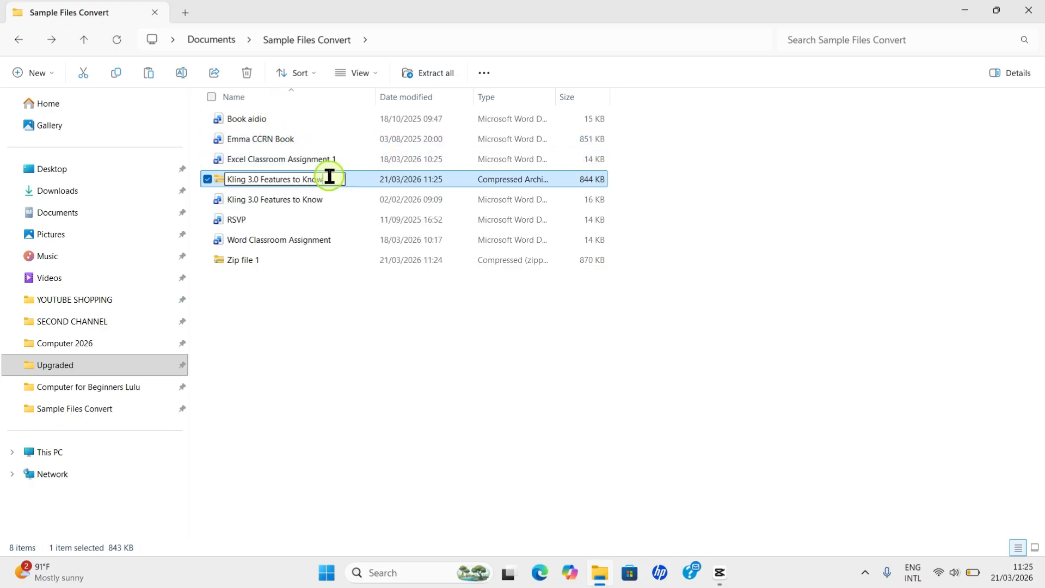
{"action": "key", "text": "BackSpace"}
{"action": "key", "text": "BackSpace"}
{"action": "key", "text": "BackSpace"}
{"action": "key", "text": "BackSpace"}
{"action": "key", "text": "BackSpace"}
{"action": "key", "text": "BackSpace"}
{"action": "key", "text": "BackSpace"}
{"action": "key", "text": "BackSpace"}
{"action": "key", "text": "BackSpace"}
{"action": "key", "text": "BackSpace"}
{"action": "key", "text": "BackSpace"}
{"action": "key", "text": "BackSpace"}
{"action": "key", "text": "BackSpace"}
{"action": "key", "text": "BackSpace"}
{"action": "key", "text": "BackSpace"}
{"action": "key", "text": "BackSpace"}
{"action": "key", "text": "BackSpace"}
{"action": "key", "text": "BackSpace"}
{"action": "key", "text": "BackSpace"}
{"action": "key", "text": "BackSpace"}
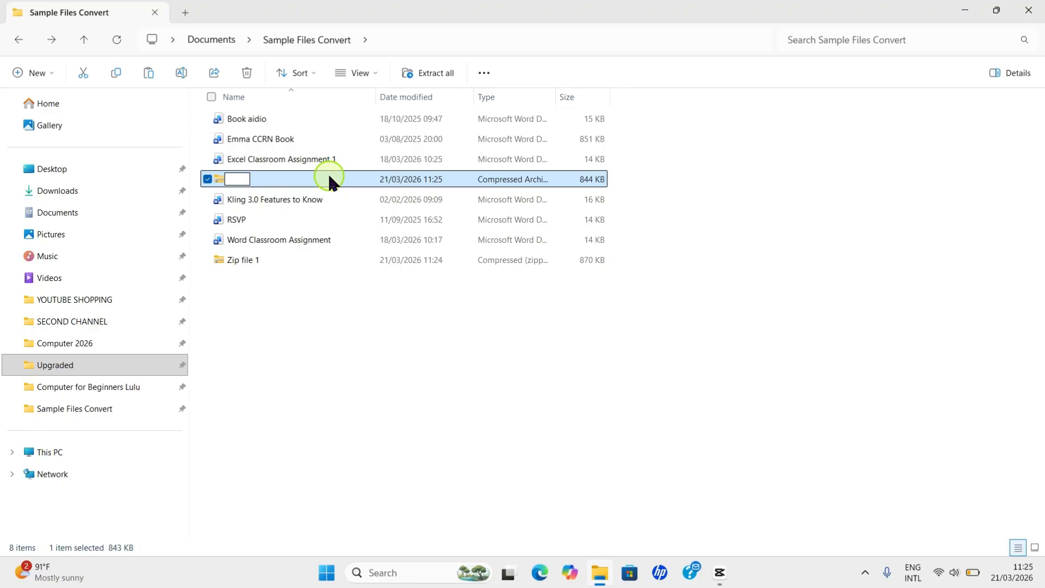
{"action": "type", "text": "7Z Samp"}
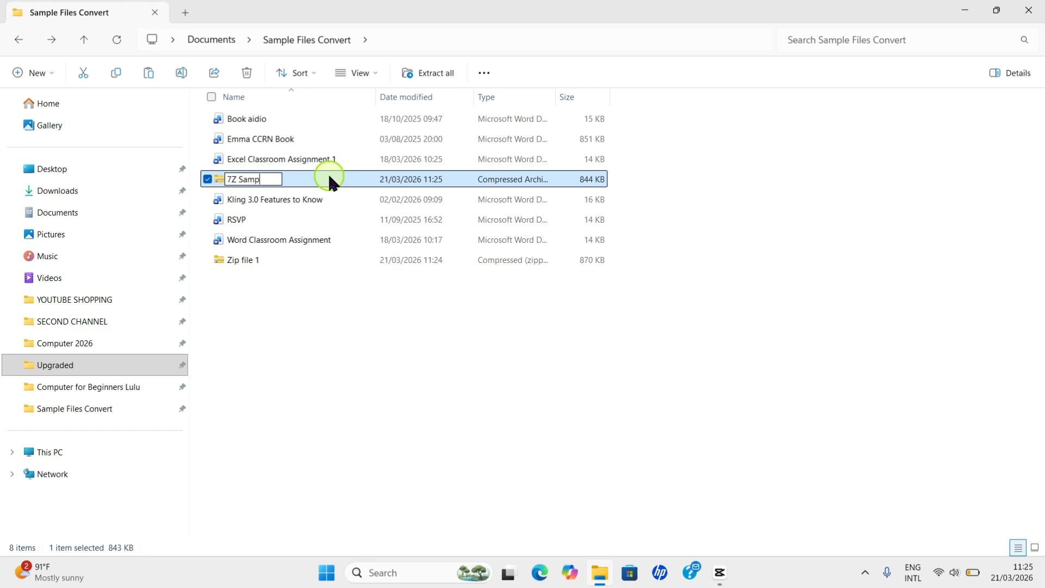
{"action": "type", "text": "le"}
{"action": "key", "text": "Return"}
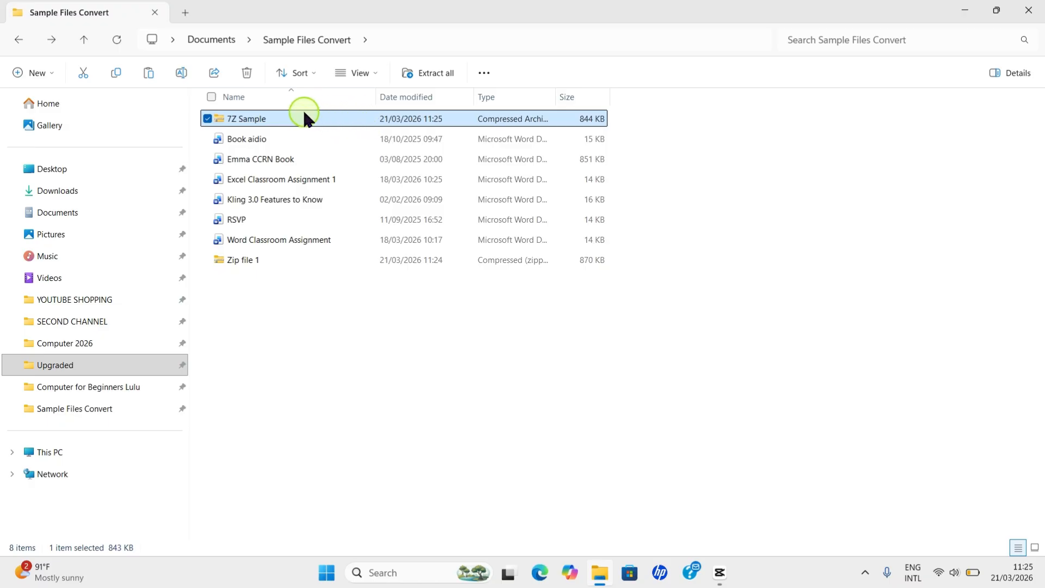
Examine the contents of the 7Z Sample archive and go back to the Sample Files Convert folder.
{"action": "double_click", "coordinate": [302, 117]}
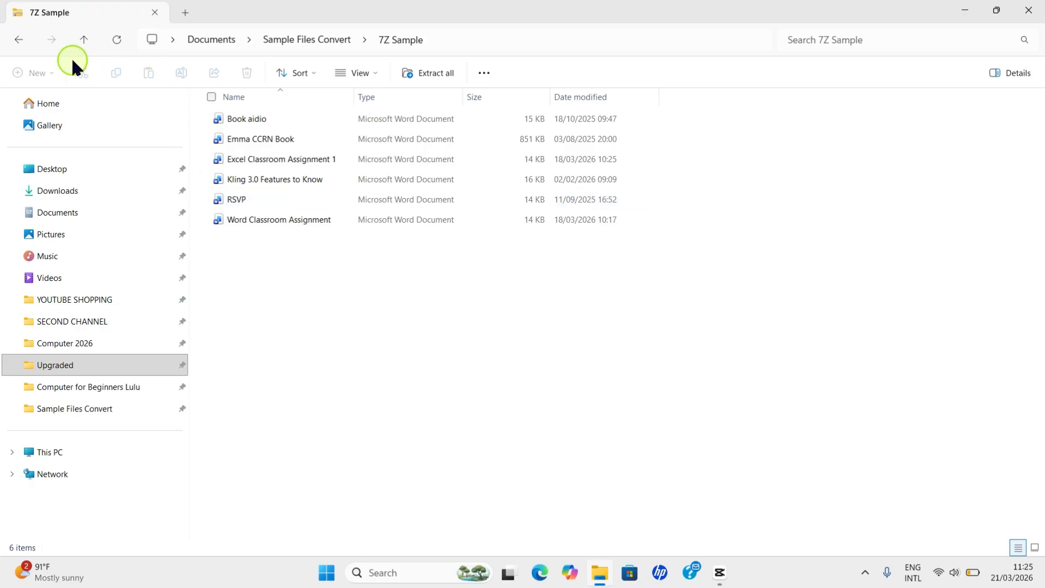
{"action": "left_click", "coordinate": [13, 43]}
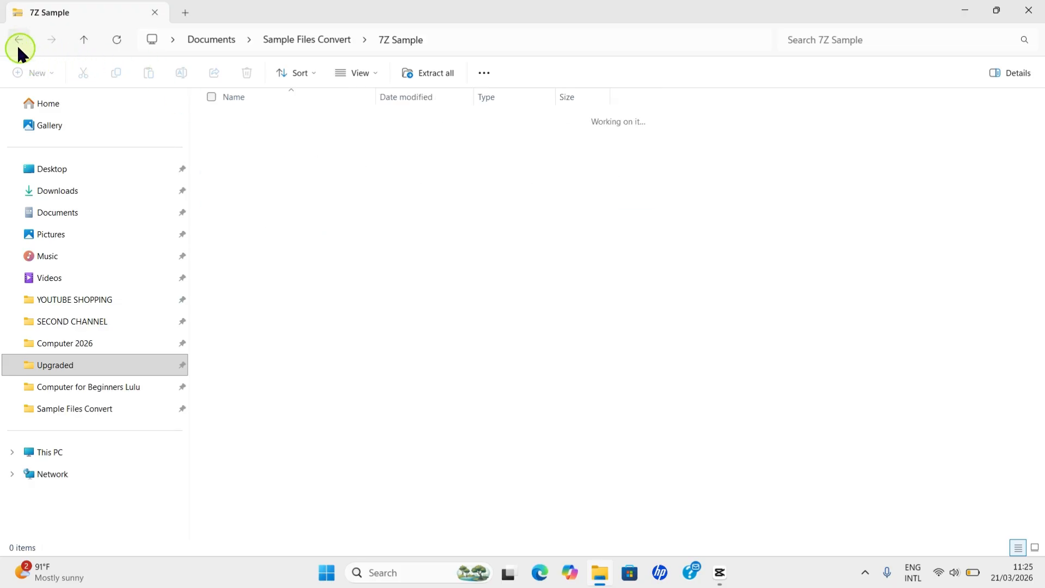
Compress the six Word documents, from Book aidio to Word Classroom Assignment, into a single TAR archive.
{"action": "left_click", "coordinate": [504, 373]}
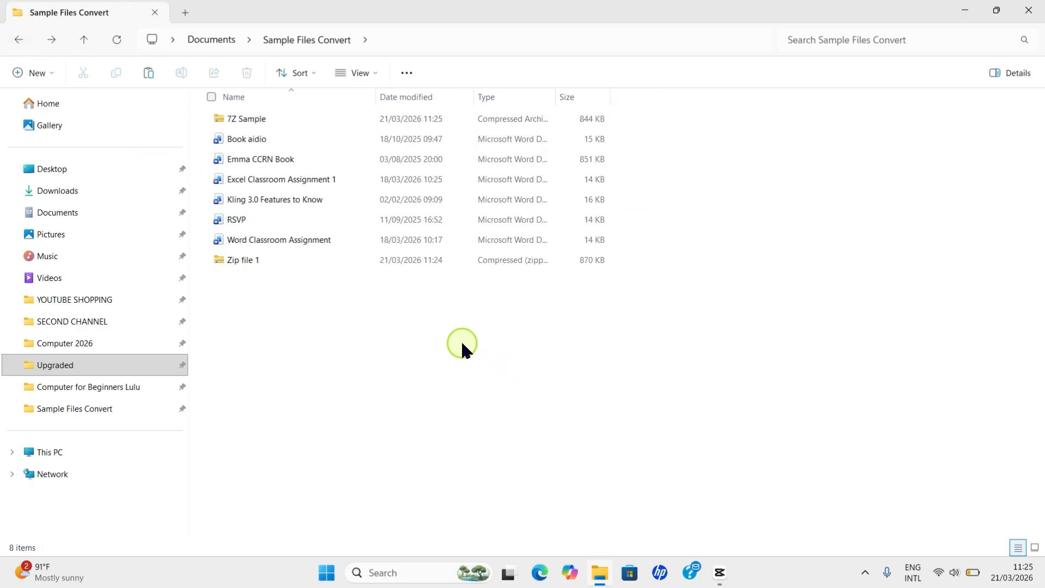
{"action": "left_click", "coordinate": [250, 141]}
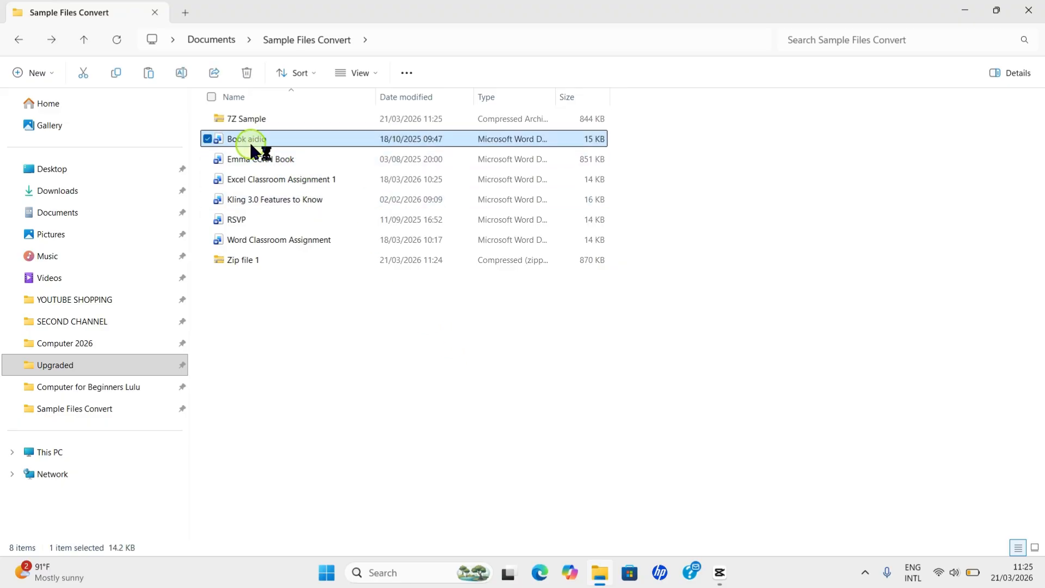
{"action": "left_click", "coordinate": [251, 159], "text": "ctrl"}
{"action": "left_click", "coordinate": [252, 179], "text": "ctrl"}
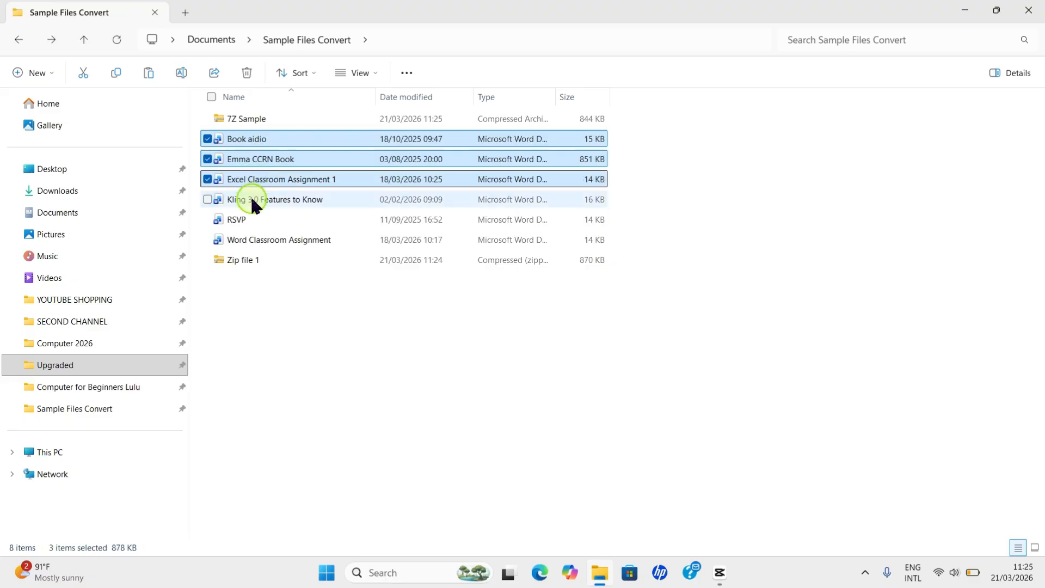
{"action": "left_click", "coordinate": [250, 199], "text": "ctrl"}
{"action": "left_click", "coordinate": [243, 220], "text": "ctrl"}
{"action": "left_click", "coordinate": [263, 239], "text": "ctrl"}
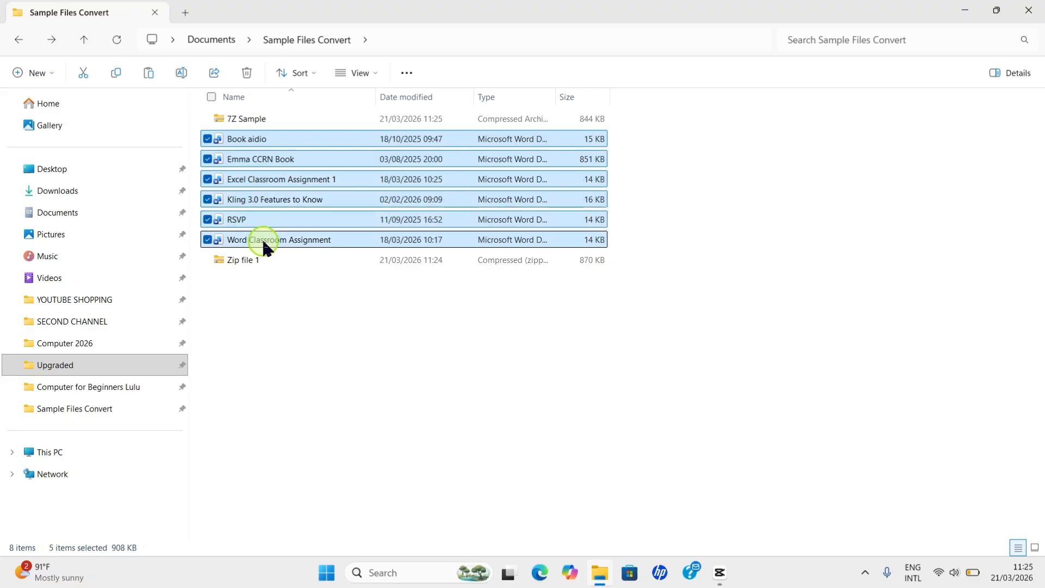
{"action": "right_click", "coordinate": [304, 173]}
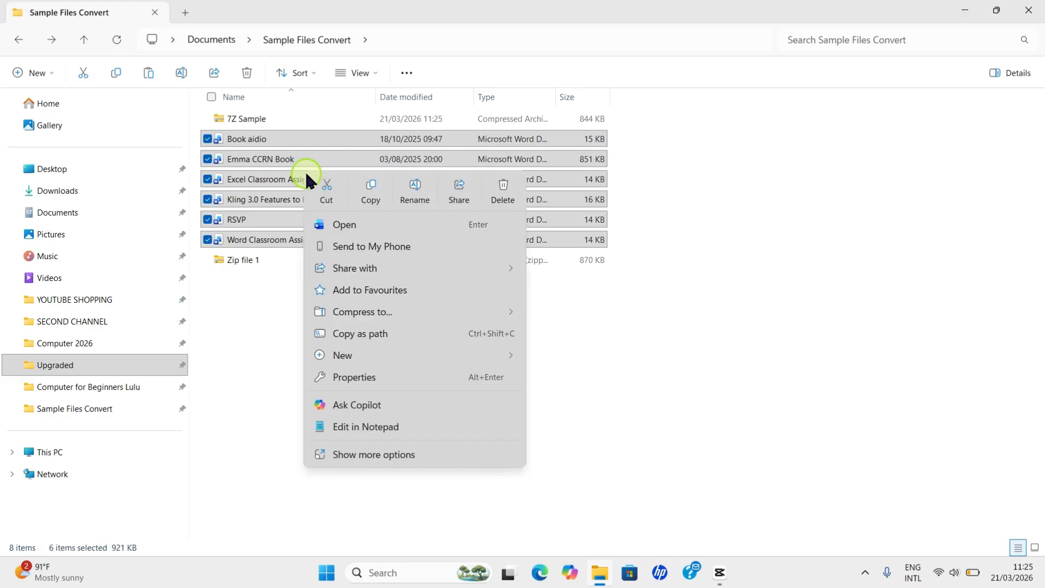
{"action": "mouse_move", "coordinate": [377, 313]}
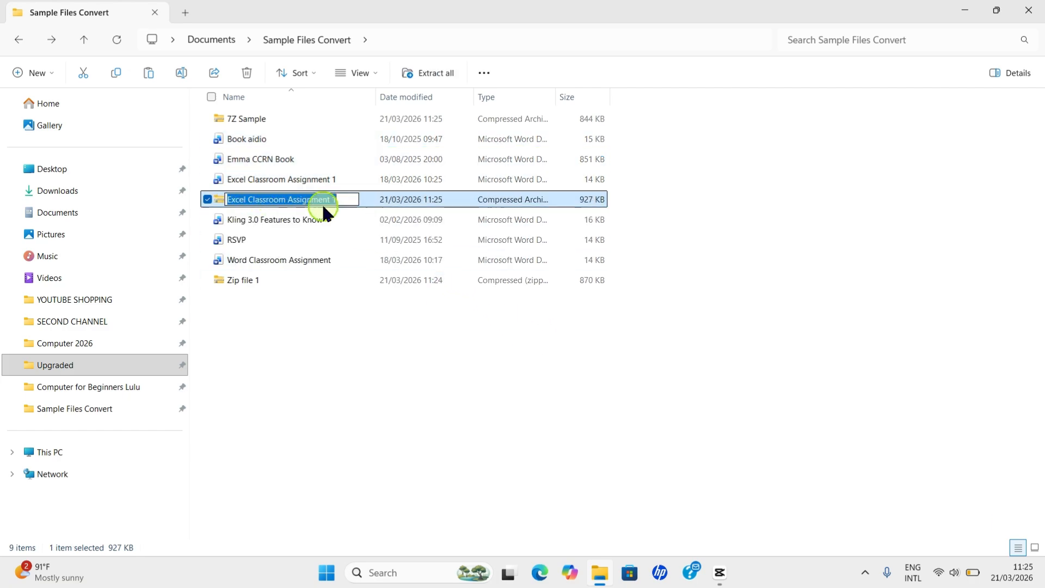
Name the new TAR archive "TAR Compressed".
{"action": "left_click", "coordinate": [344, 199]}
{"action": "key", "text": "BackSpace"}
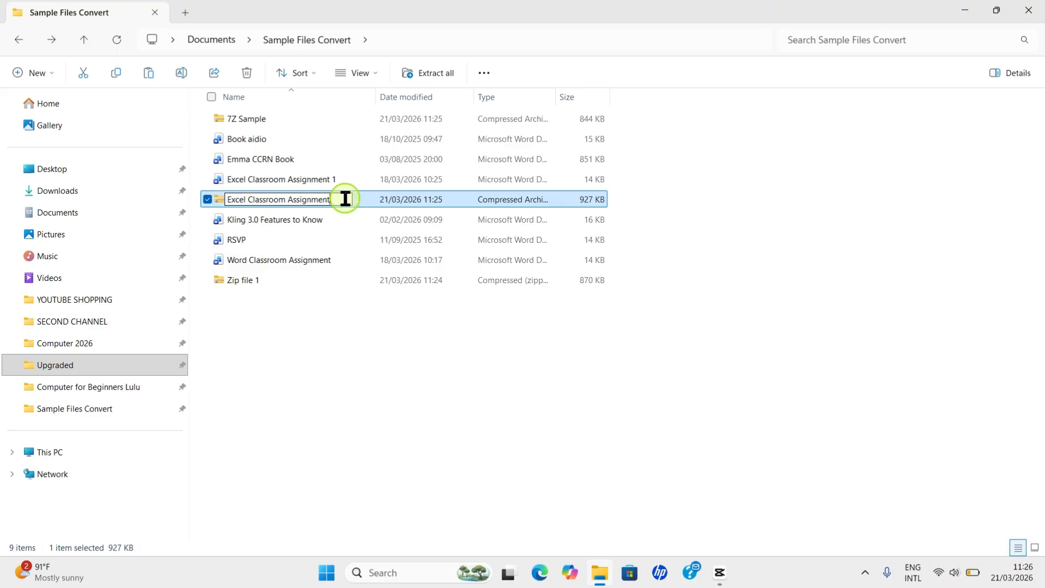
{"action": "key", "text": "BackSpace"}
{"action": "key", "text": "BackSpace"}
{"action": "key", "text": "BackSpace"}
{"action": "key", "text": "BackSpace"}
{"action": "key", "text": "BackSpace"}
{"action": "key", "text": "BackSpace"}
{"action": "key", "text": "BackSpace"}
{"action": "key", "text": "BackSpace"}
{"action": "key", "text": "BackSpace"}
{"action": "key", "text": "BackSpace"}
{"action": "key", "text": "BackSpace"}
{"action": "key", "text": "BackSpace"}
{"action": "key", "text": "BackSpace"}
{"action": "key", "text": "BackSpace"}
{"action": "key", "text": "BackSpace"}
{"action": "key", "text": "BackSpace"}
{"action": "key", "text": "BackSpace"}
{"action": "key", "text": "BackSpace"}
{"action": "key", "text": "BackSpace"}
{"action": "key", "text": "BackSpace"}
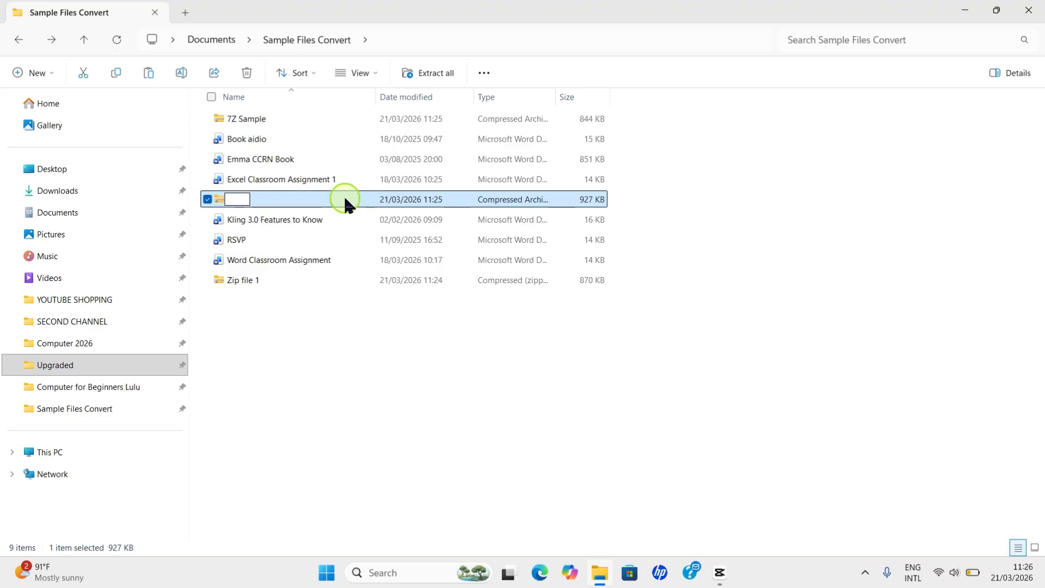
{"action": "type", "text": "R"}
{"action": "key", "text": "BackSpace"}
{"action": "type", "text": "TAR Com"}
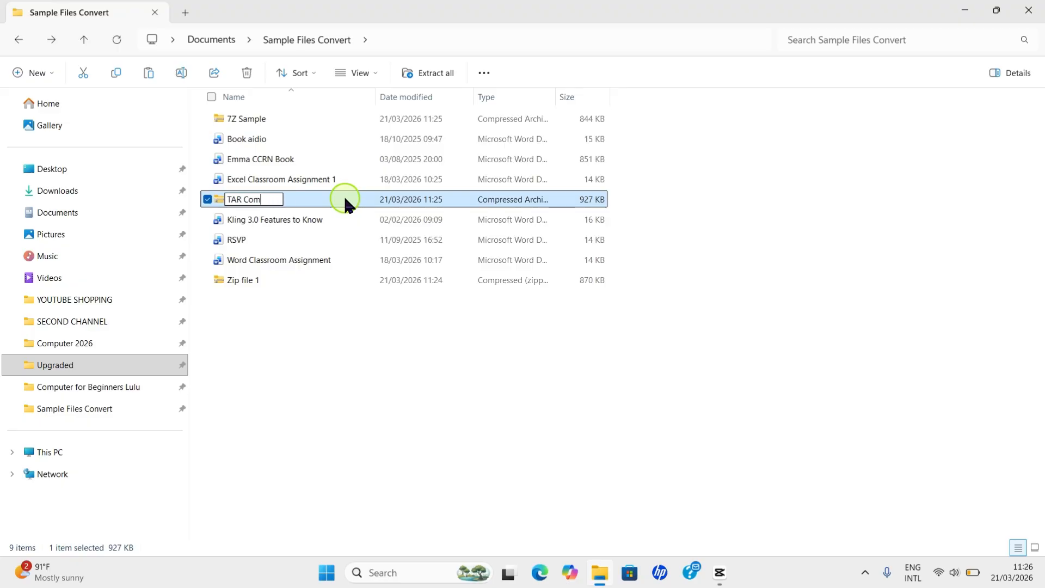
{"action": "type", "text": "pressed"}
{"action": "key", "text": "Return"}
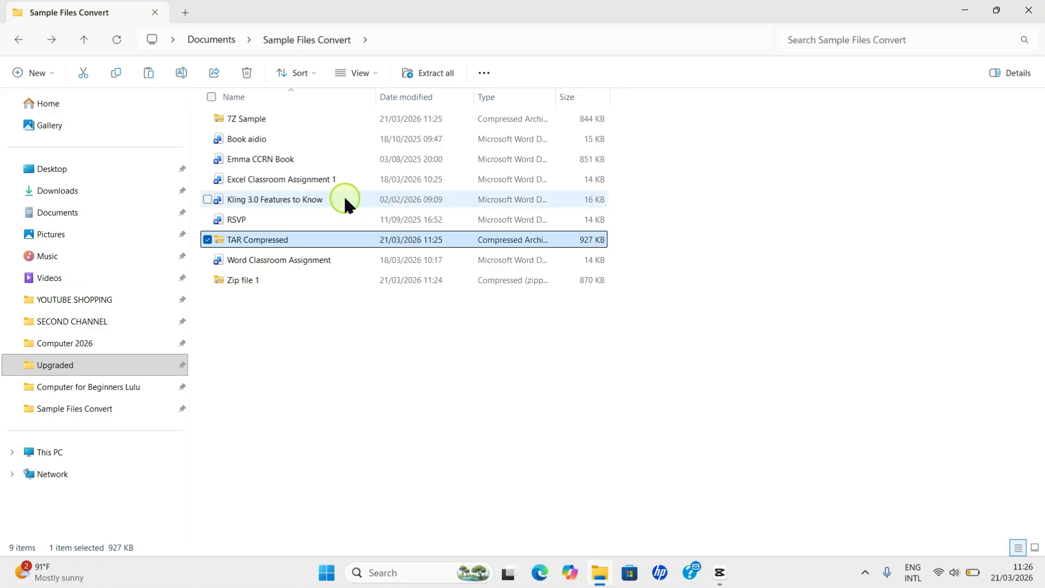
Examine the contents of the TAR Compressed archive, then return to its parent folder and close the File Explorer window.
{"action": "double_click", "coordinate": [290, 236]}
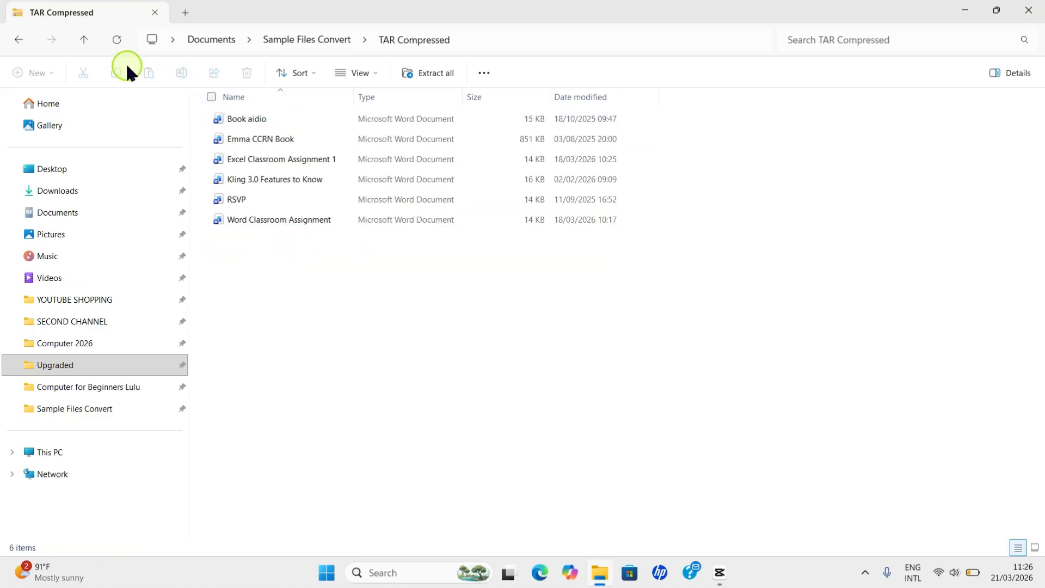
{"action": "left_click", "coordinate": [19, 41]}
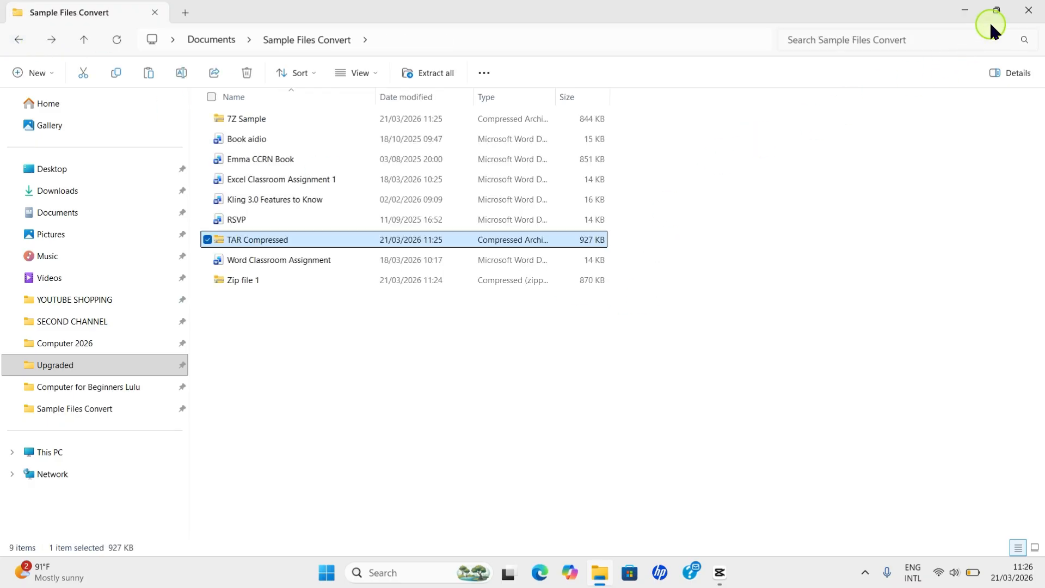
{"action": "left_click", "coordinate": [1032, 13]}
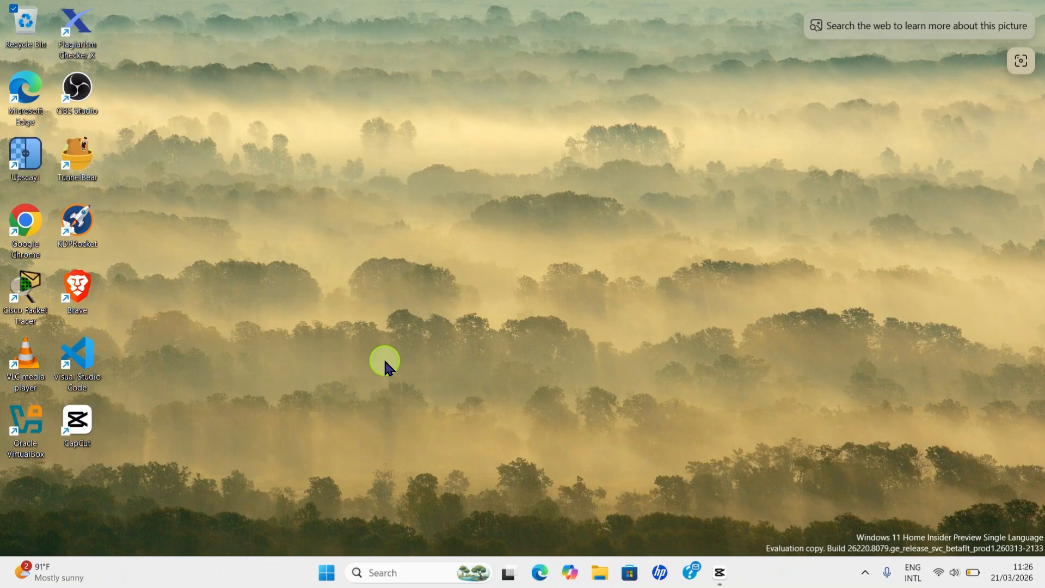
Switch to Windows Settings, check for updates in Windows Update, and minimise the Settings window.
{"action": "left_click", "coordinate": [326, 576]}
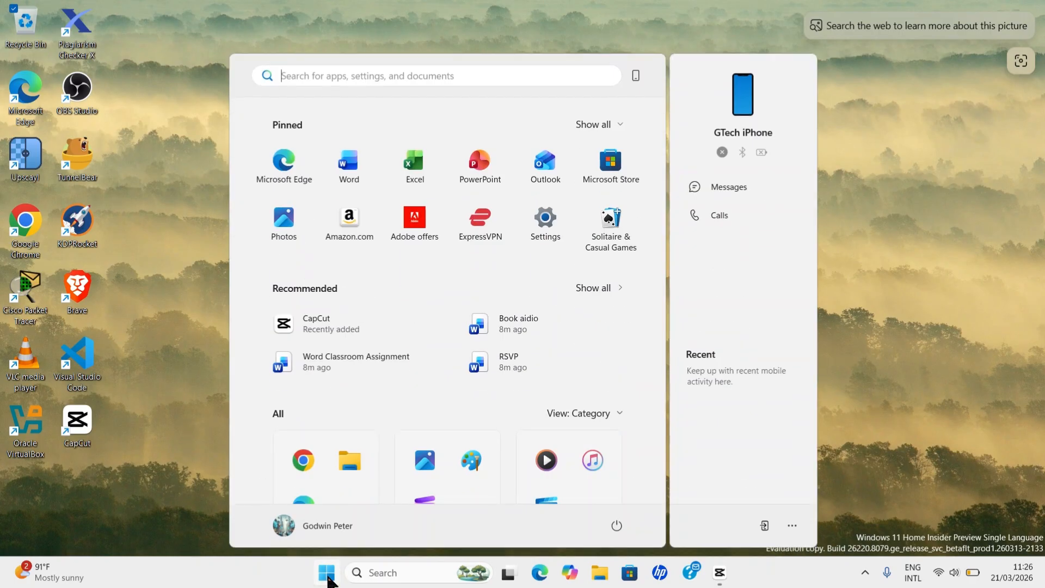
{"action": "left_click", "coordinate": [549, 231]}
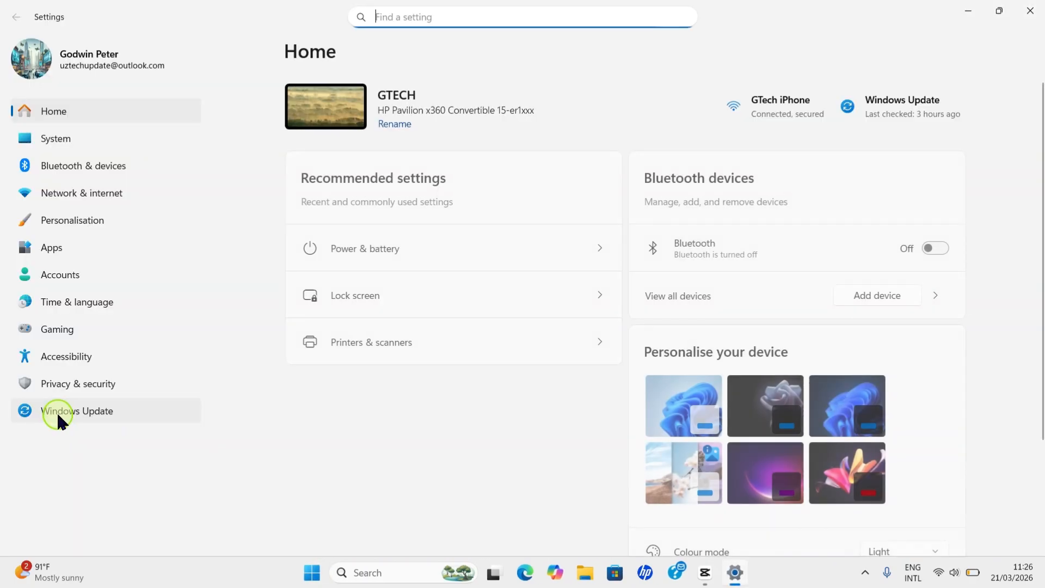
{"action": "left_click", "coordinate": [60, 413]}
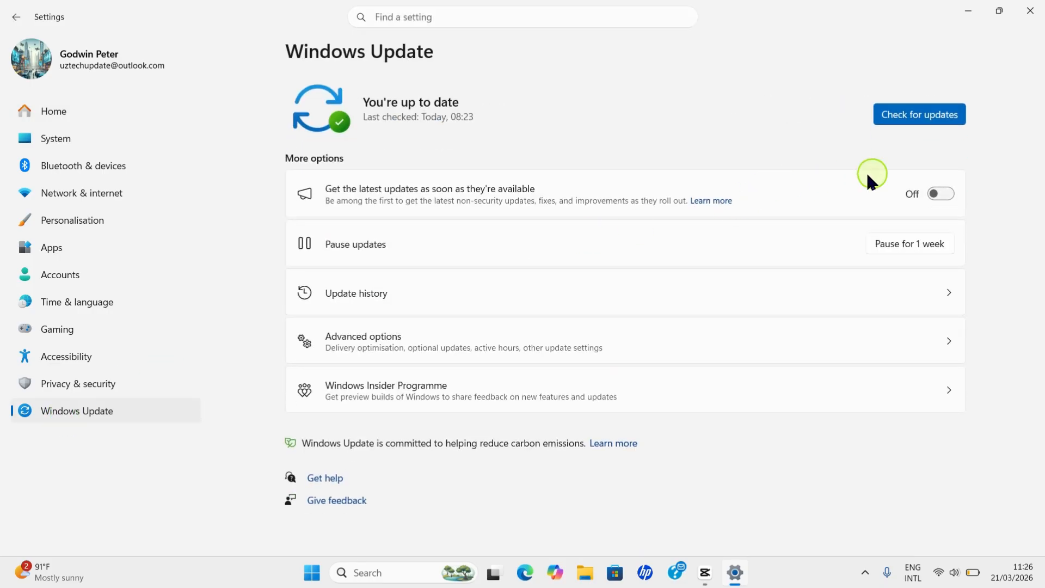
{"action": "left_click", "coordinate": [898, 124]}
{"action": "left_click", "coordinate": [963, 11]}
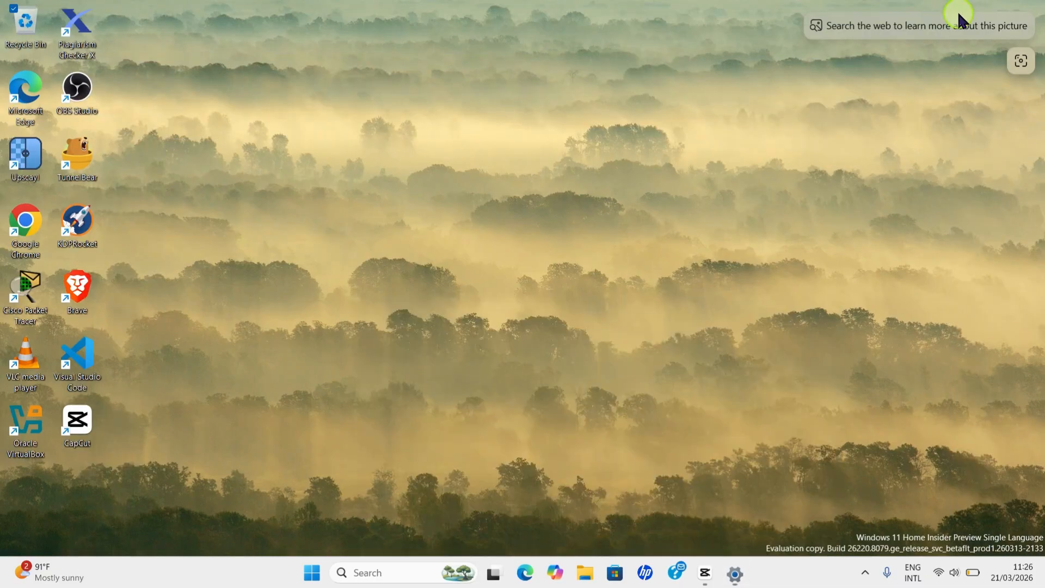